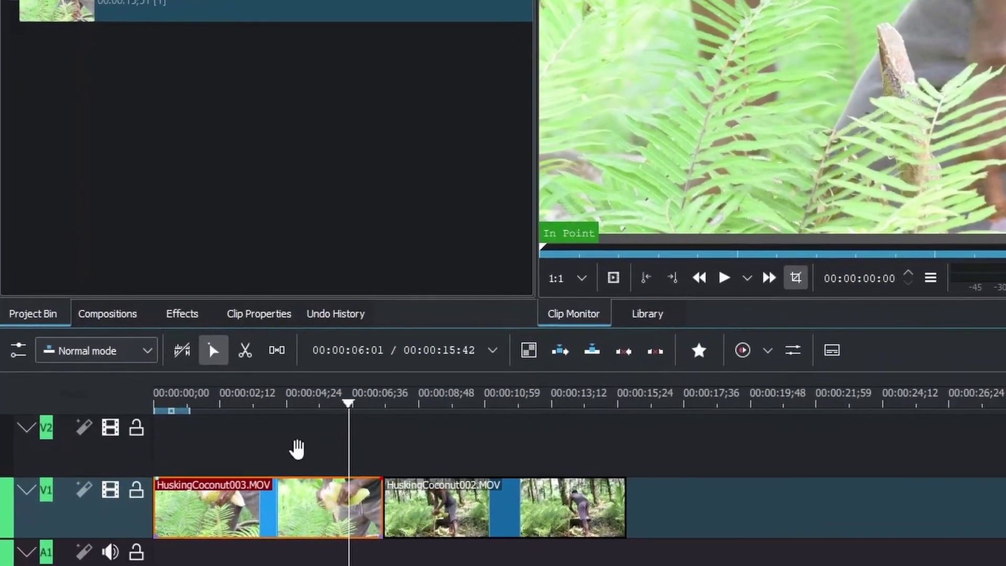
Apply Bézier Curves to HuskingCoconut003 and drag its bottom-left handle right to add contrast
click(182, 313)
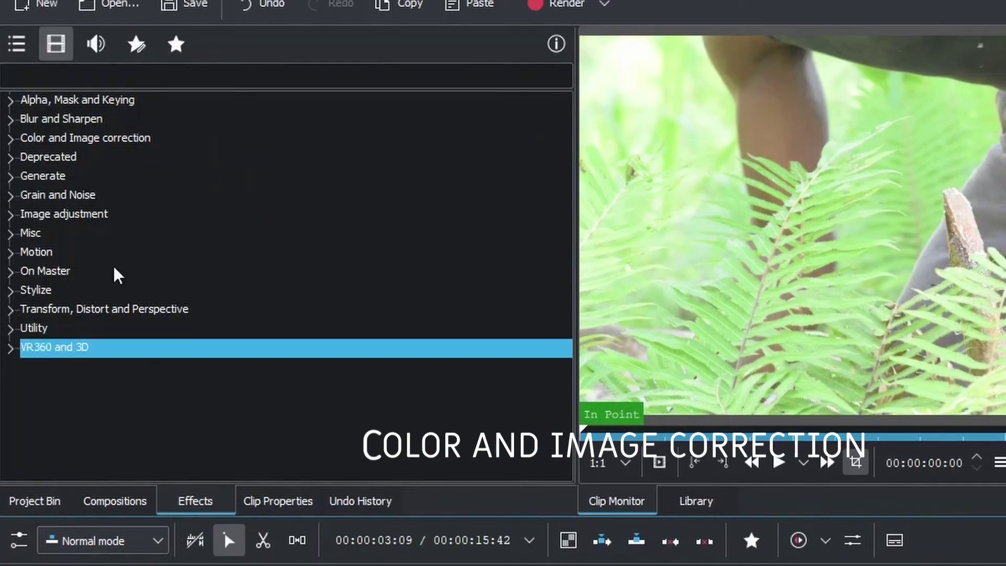
click(10, 138)
click(92, 203)
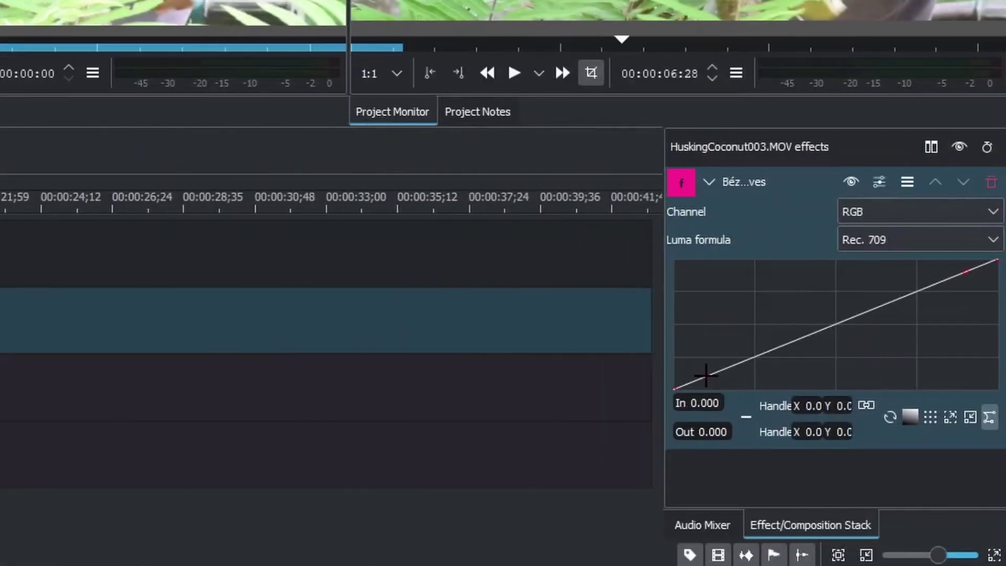
drag(706, 376, 802, 377)
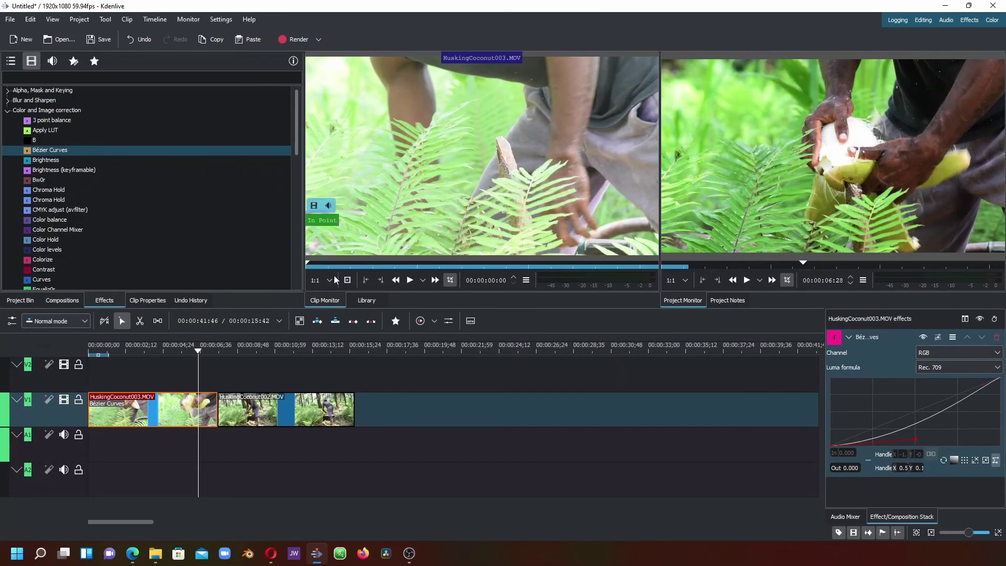
Apply Bézier Curves to HuskingCoconut002 and drag its bottom-left handle right into a concave curve
click(284, 350)
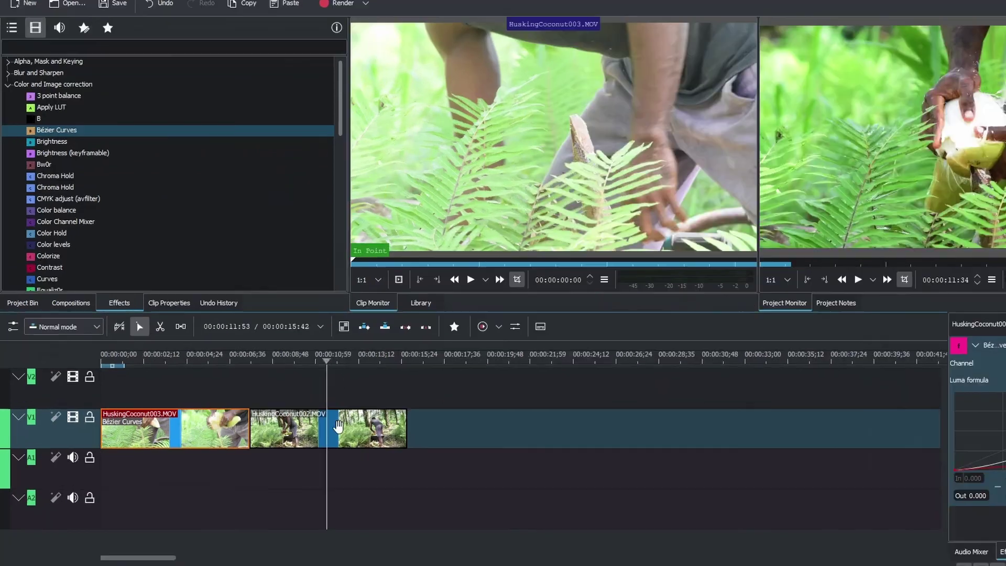
drag(58, 133, 133, 183)
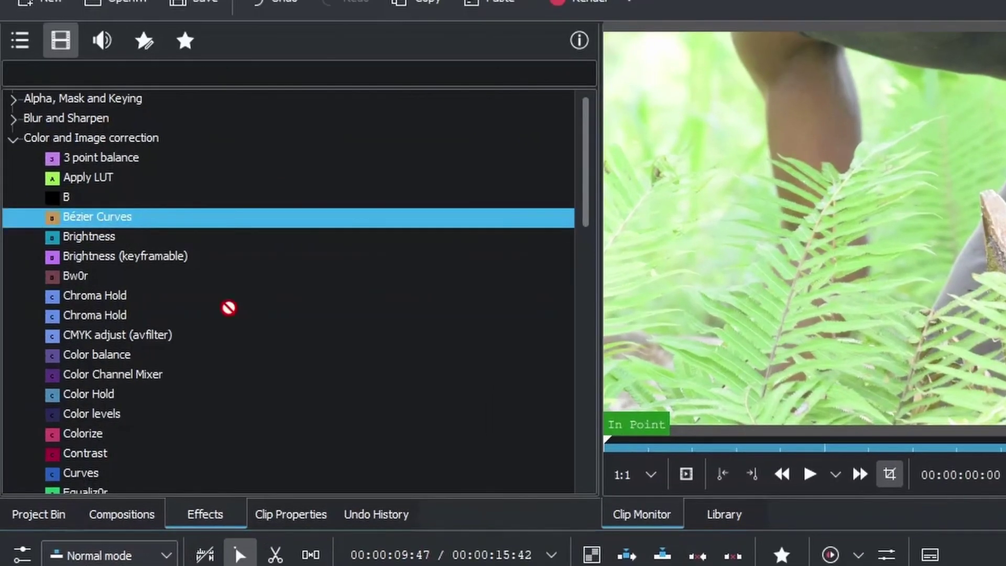
drag(229, 307, 608, 427)
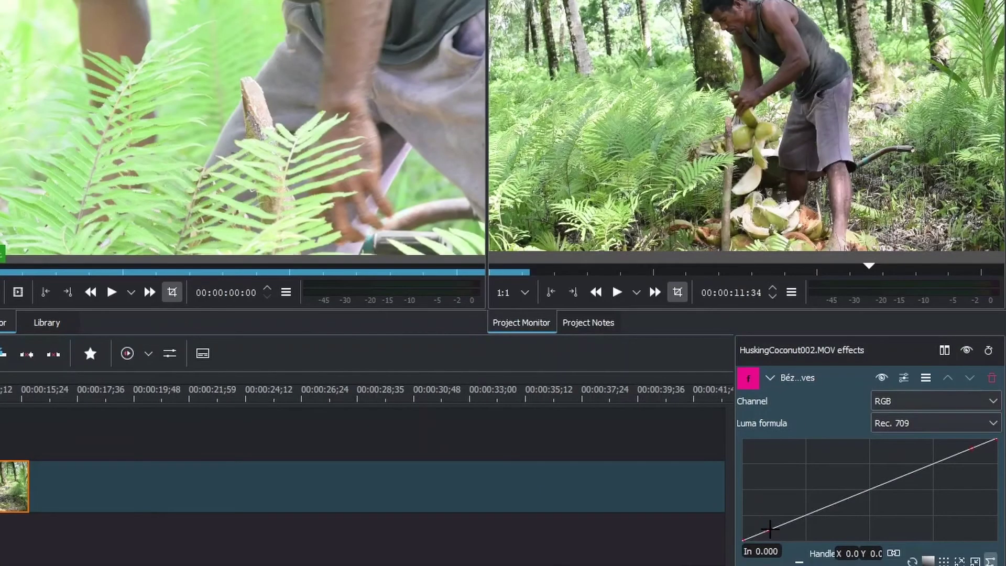
drag(769, 528, 862, 533)
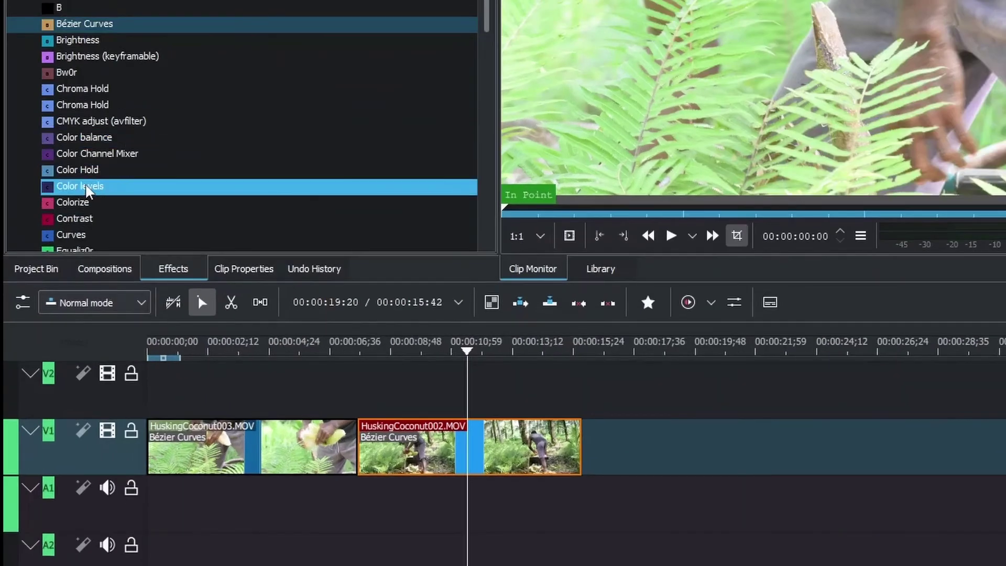
Add Curves to HuskingCoconut002, bow its midpoint above the diagonal, then collapse its panel
scroll(73, 182, down, 1)
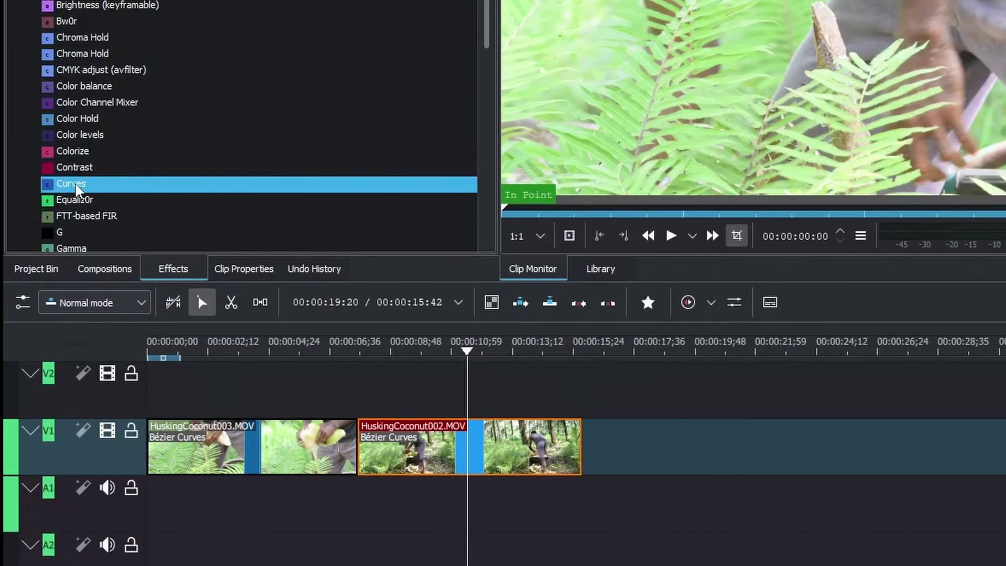
drag(76, 189, 427, 445)
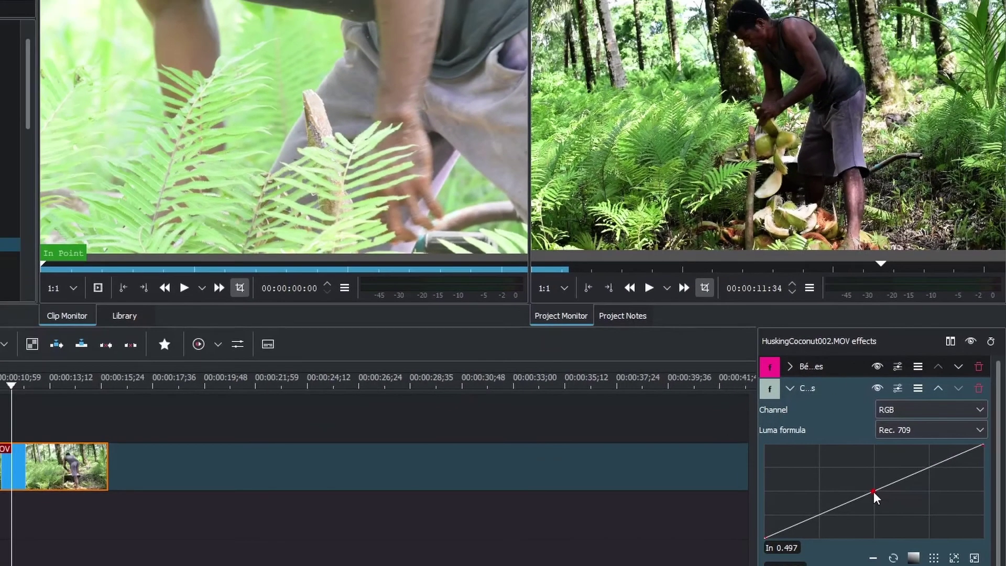
drag(856, 506, 865, 475)
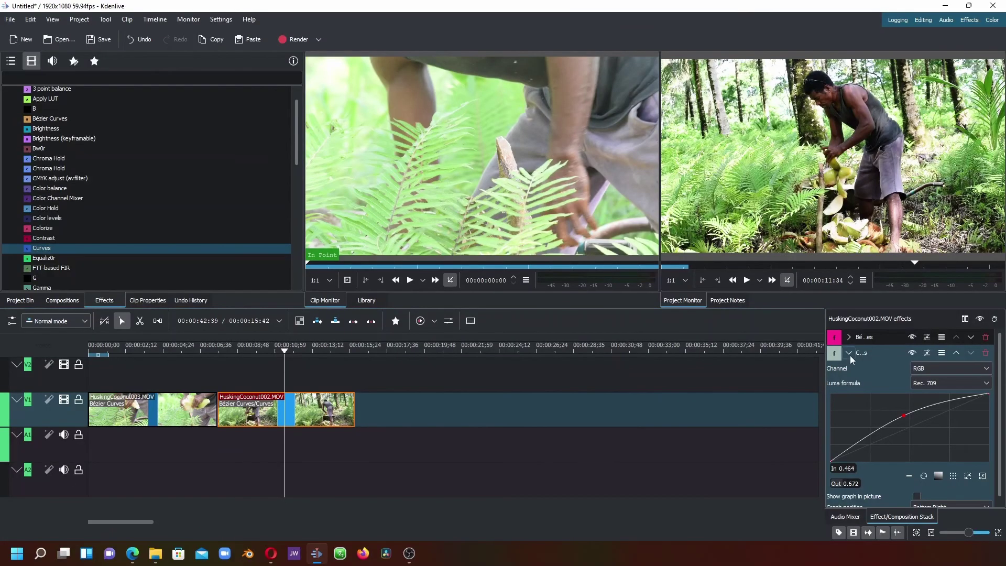
click(789, 388)
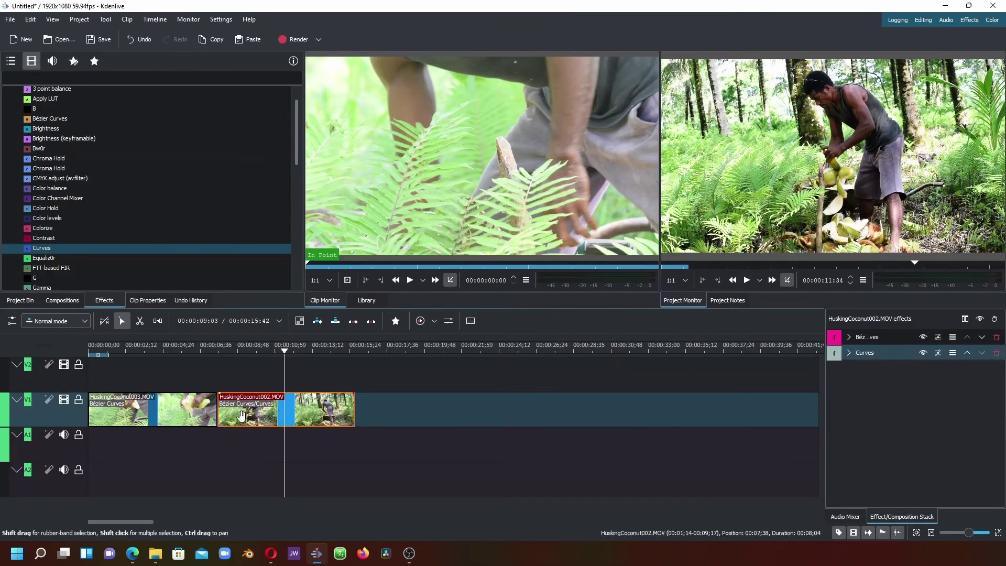
Apply RGB Noise - deprecated from the Deprecated category to HuskingCoconut003
click(151, 411)
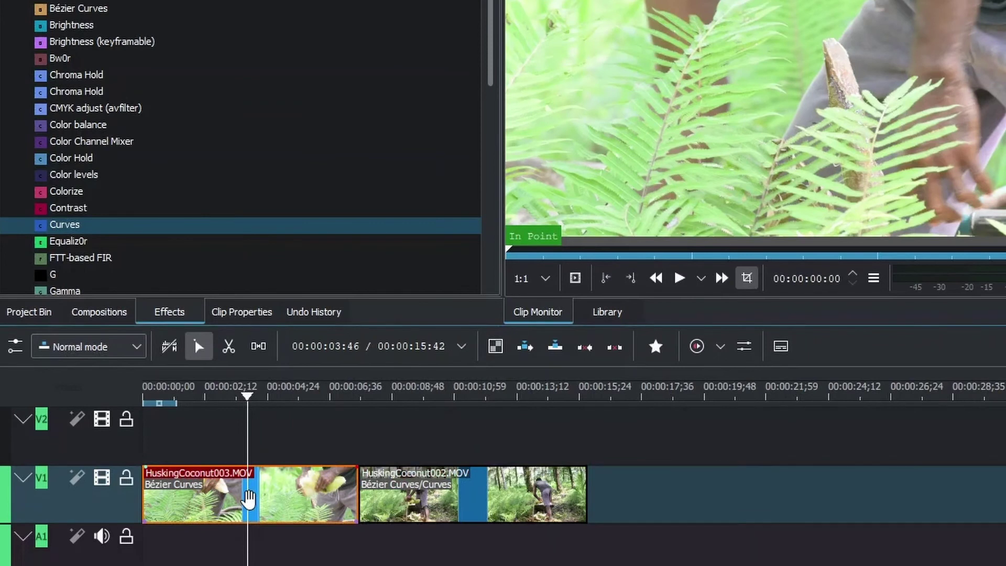
scroll(53, 44, up, 1)
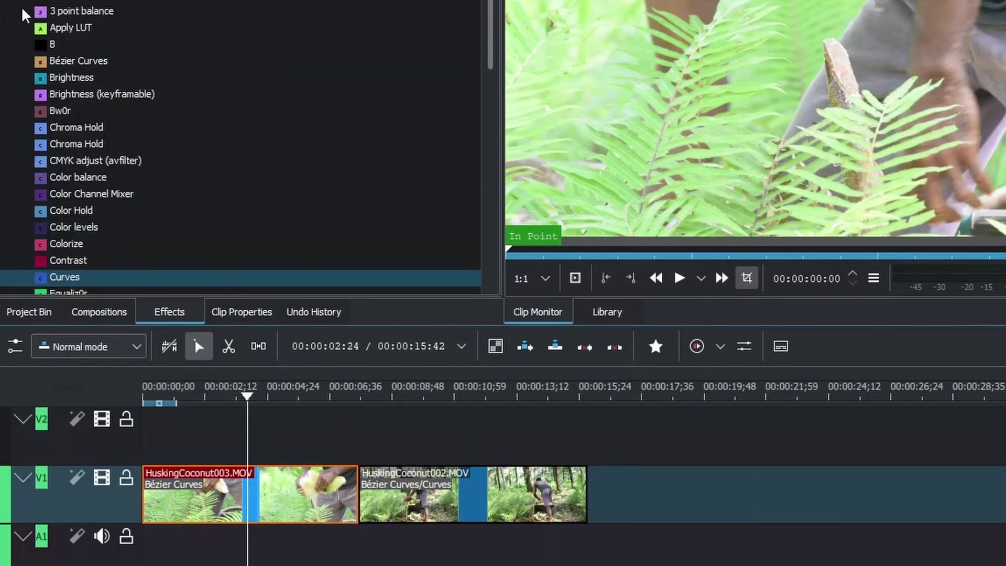
key(Left)
key(Left)
click(37, 70)
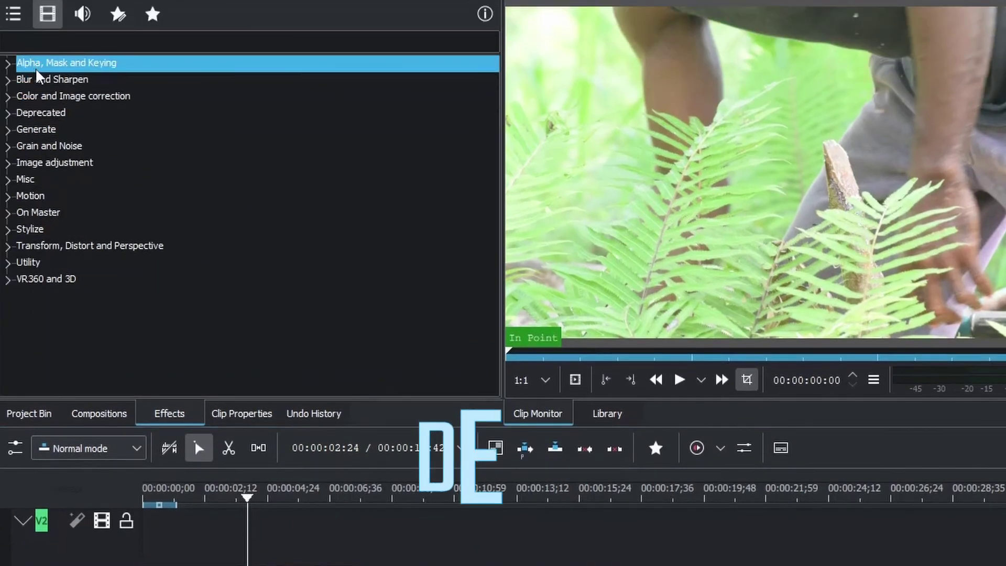
click(40, 80)
click(24, 147)
click(37, 135)
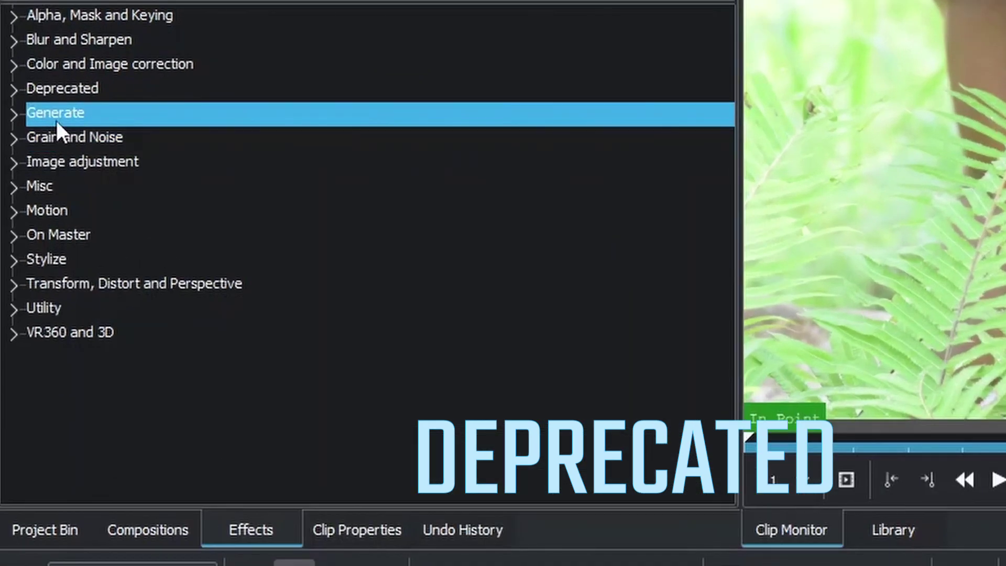
click(55, 96)
double_click(54, 92)
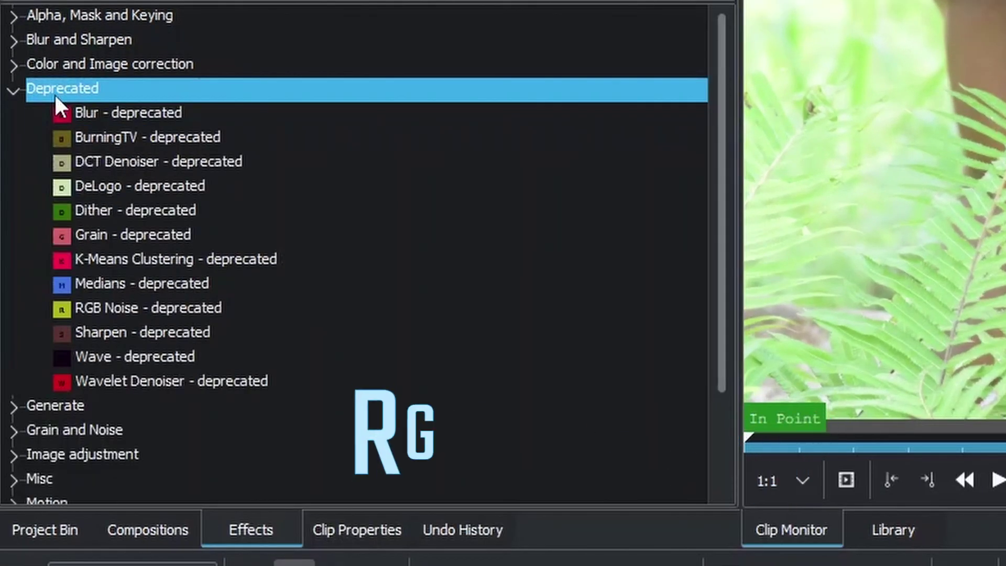
drag(55, 93, 102, 310)
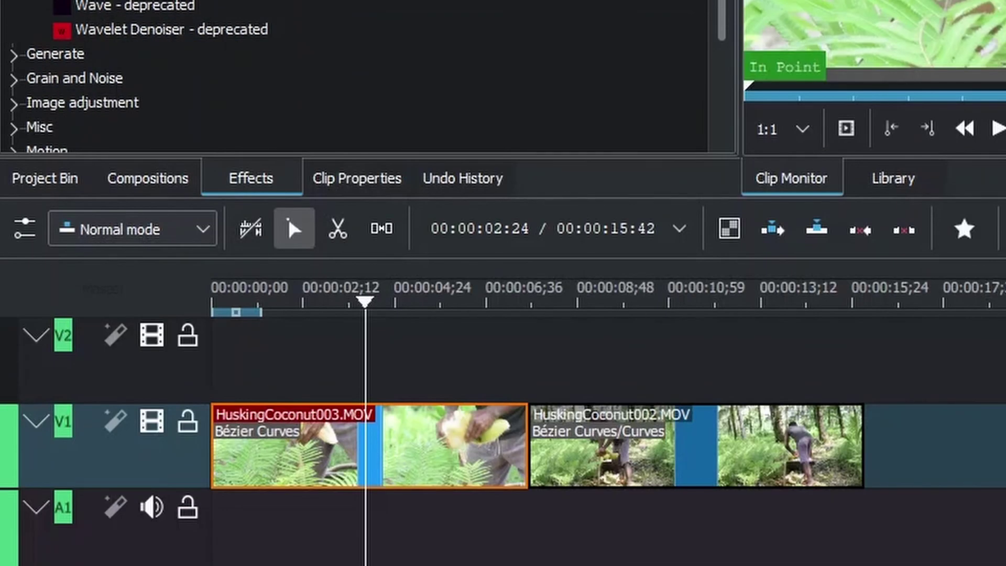
drag(116, 3, 314, 453)
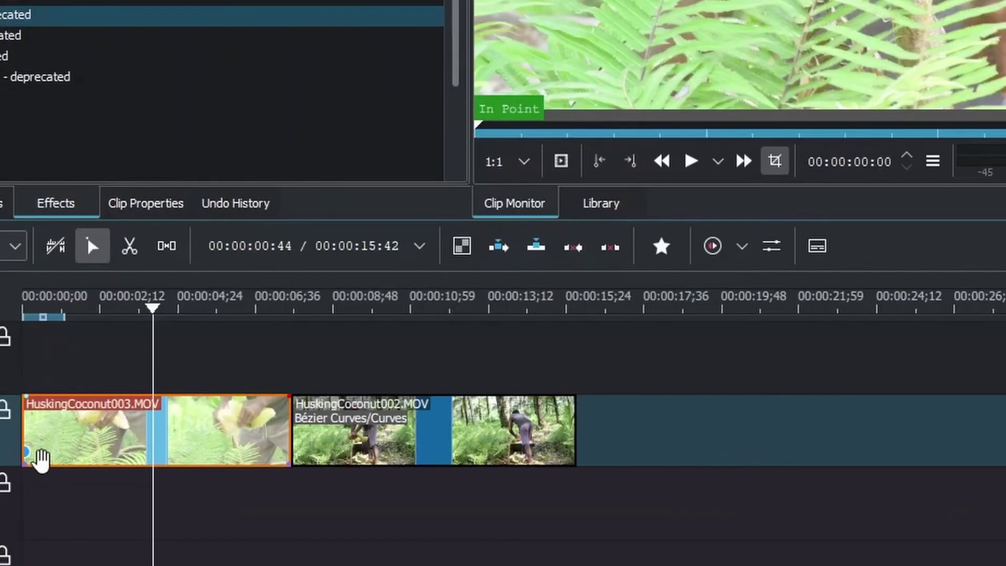
Add an RGB Noise keyframe at the playhead and raise Noise to 100
mouse_move(30, 462)
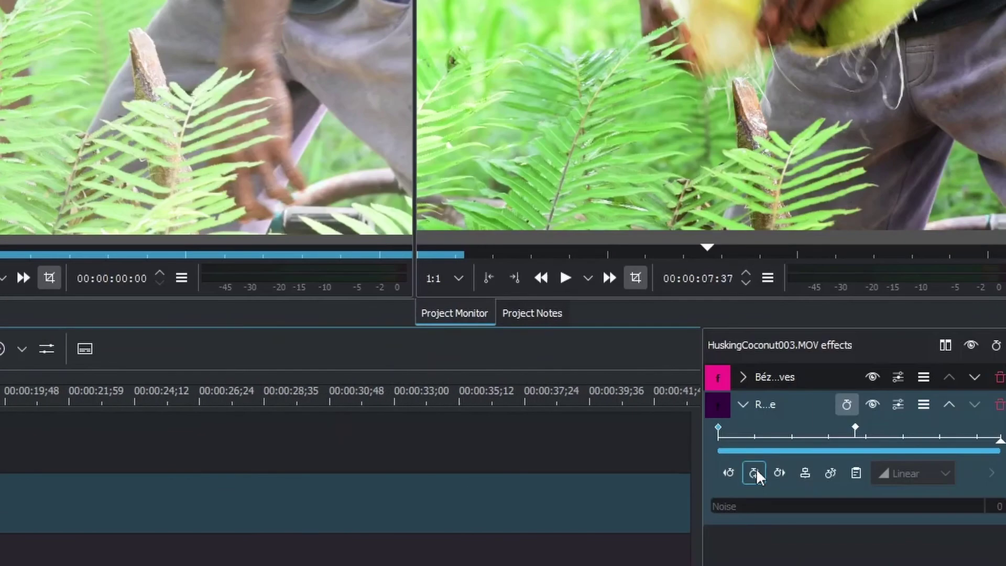
click(754, 472)
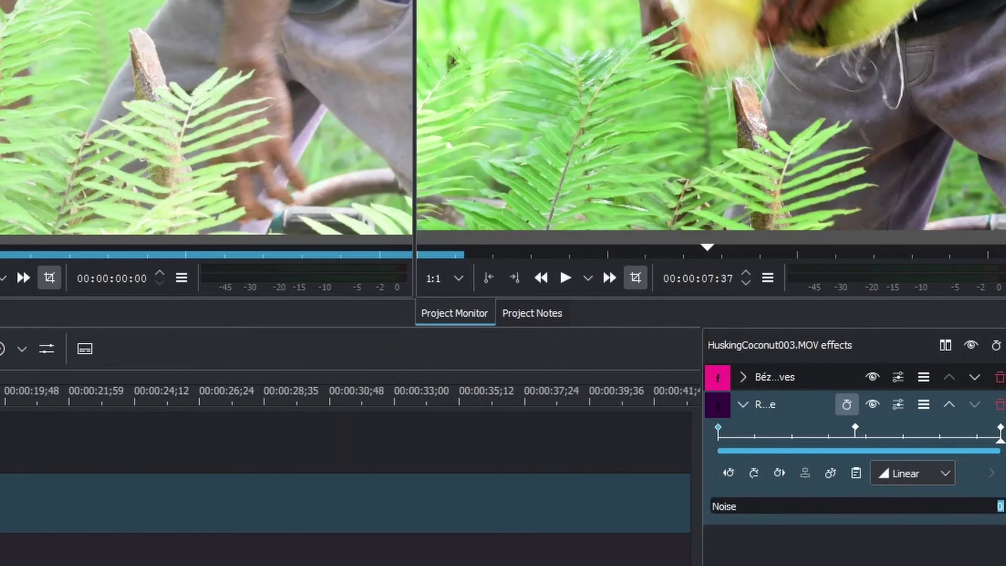
drag(725, 516, 976, 514)
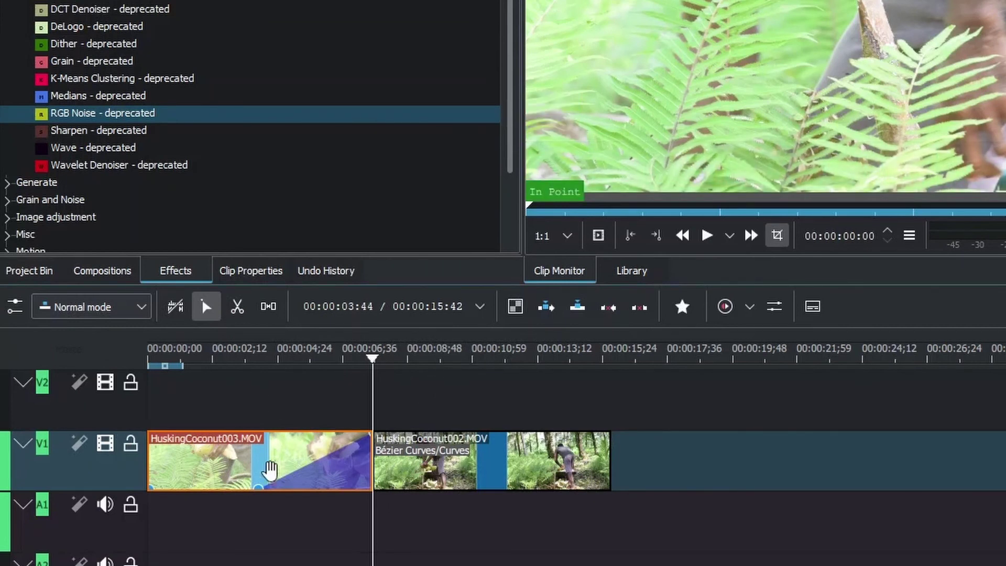
Select the middle RGB Noise keyframe with Noise 0 and expand the Motion effects
mouse_move(263, 497)
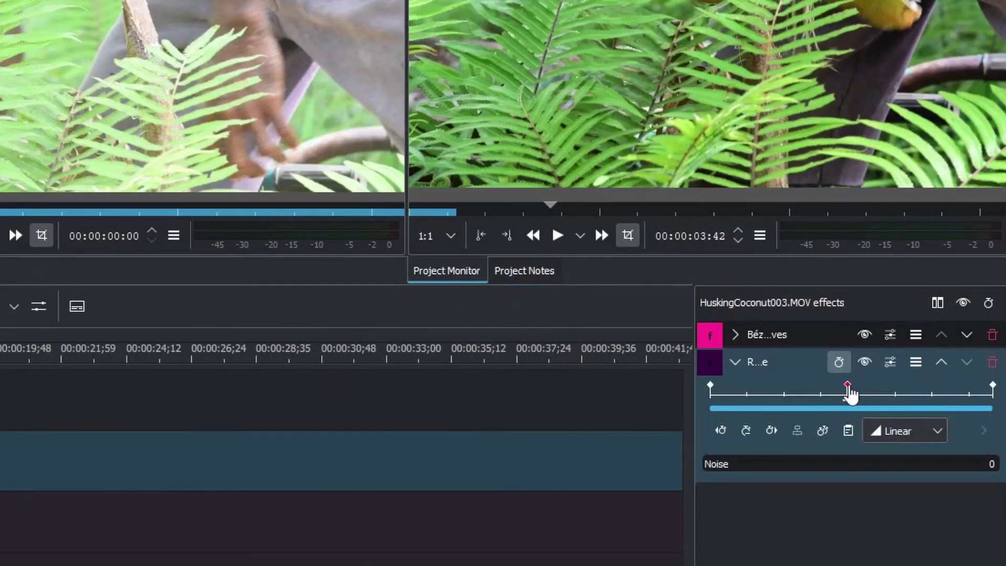
click(847, 388)
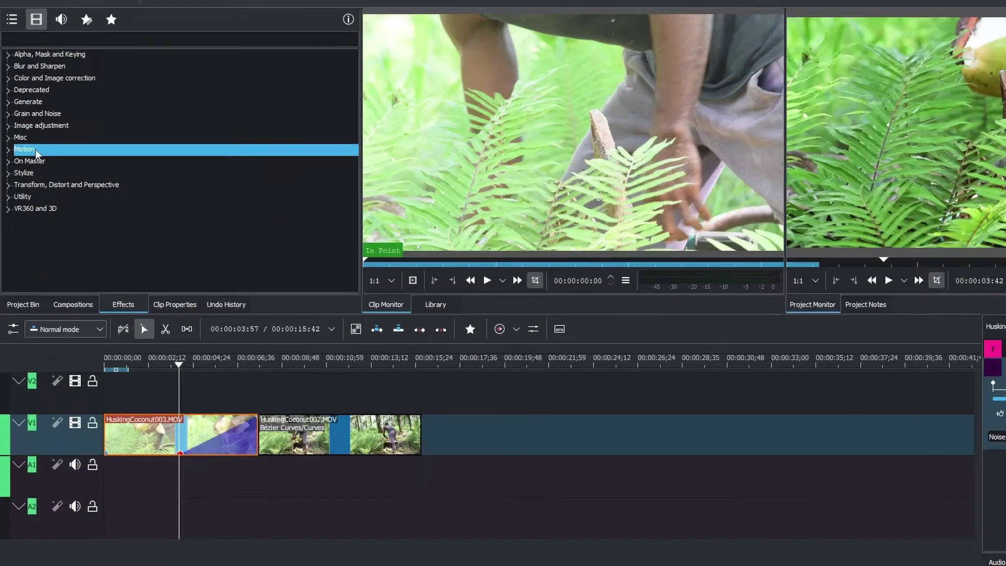
double_click(31, 97)
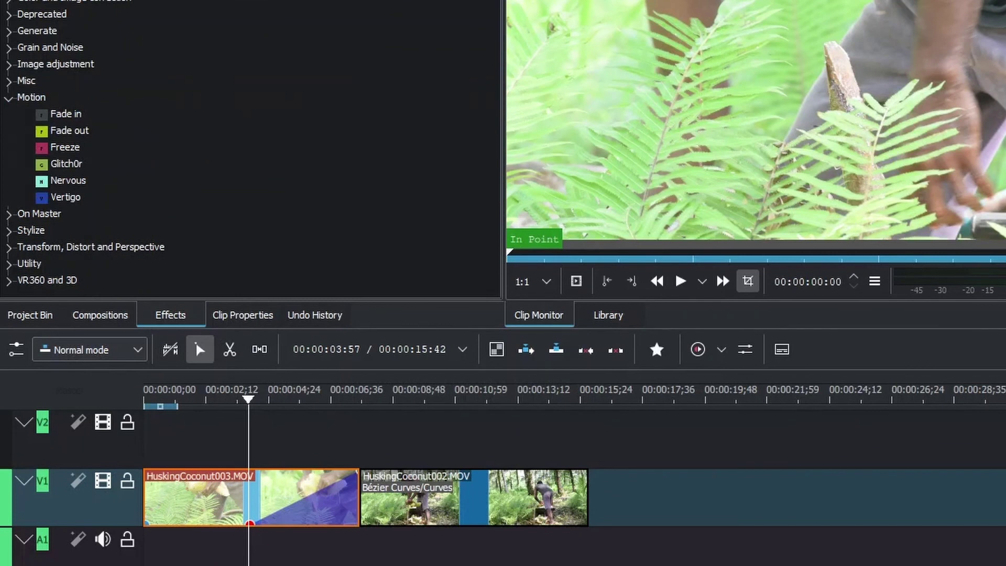
Apply Glitch0r to HuskingCoconut003 and add a keyframe with glitch frequency 0
click(56, 165)
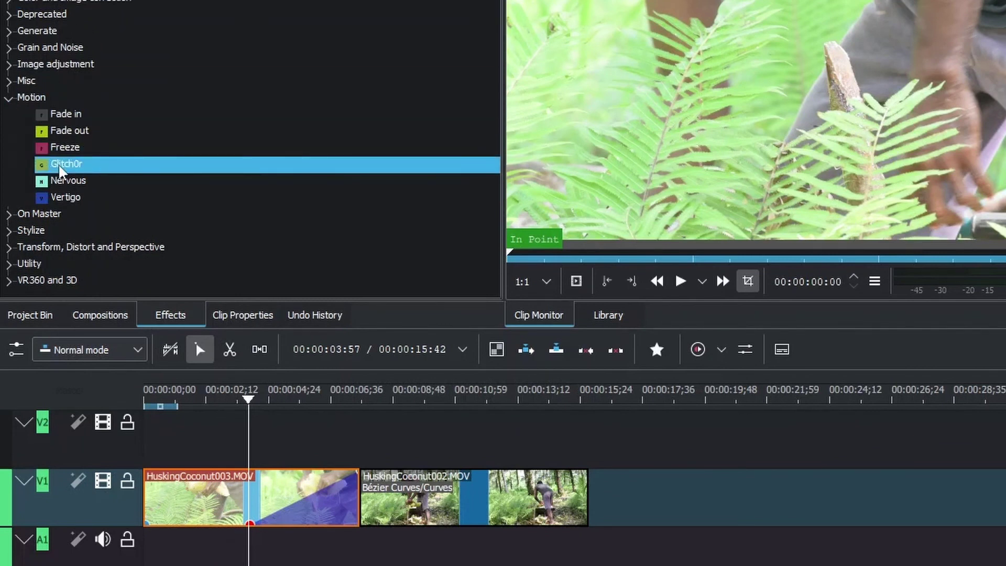
drag(59, 169, 266, 496)
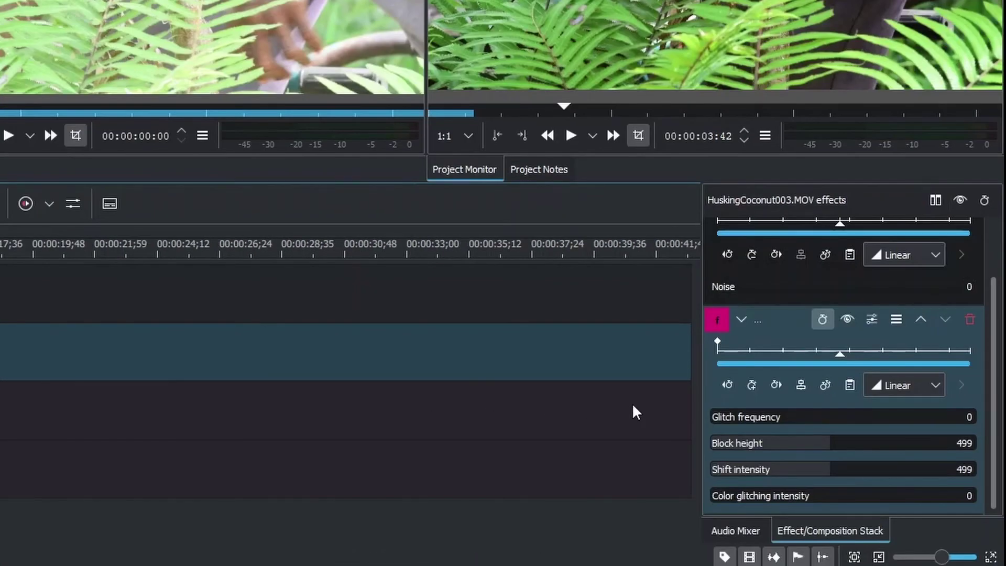
click(752, 386)
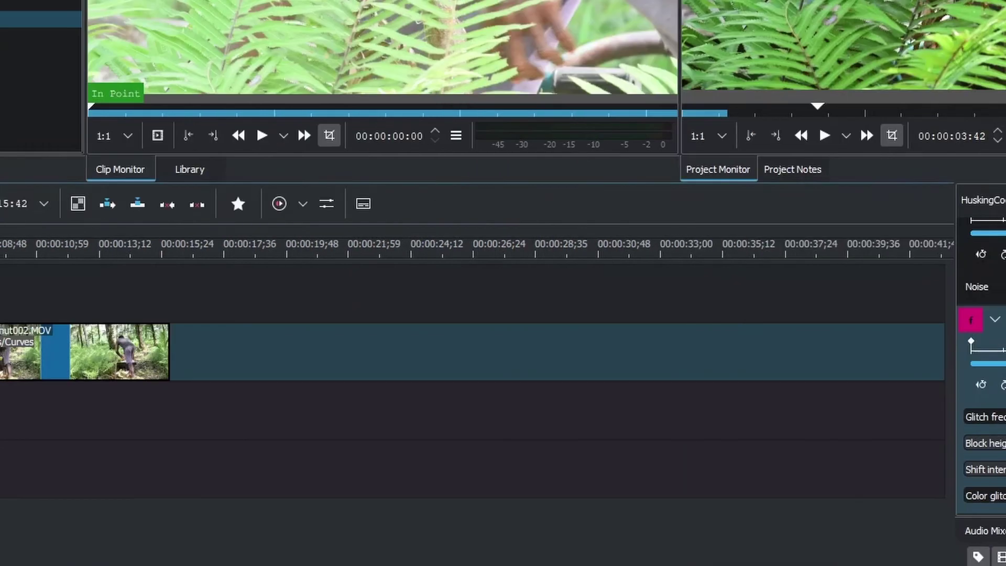
drag(108, 283, 204, 290)
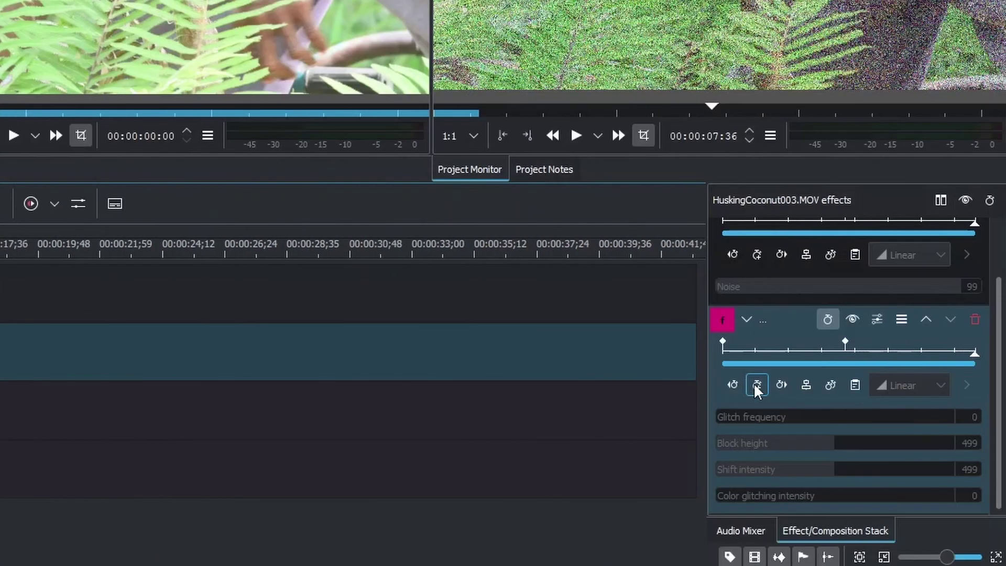
Add an end Glitch0r keyframe: frequency 200, block height 0, shift intensity 1000, colour glitching 500
click(755, 387)
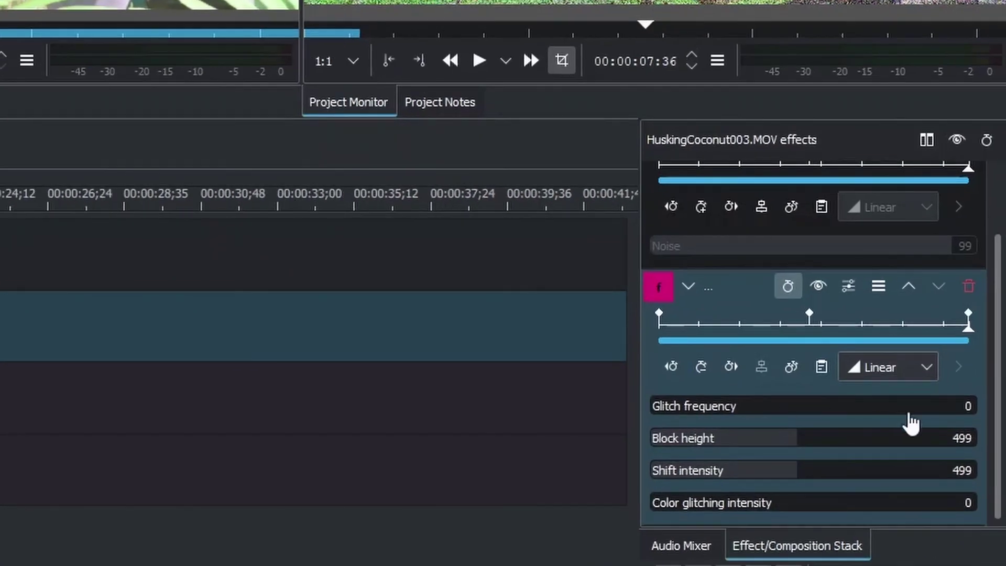
click(967, 417)
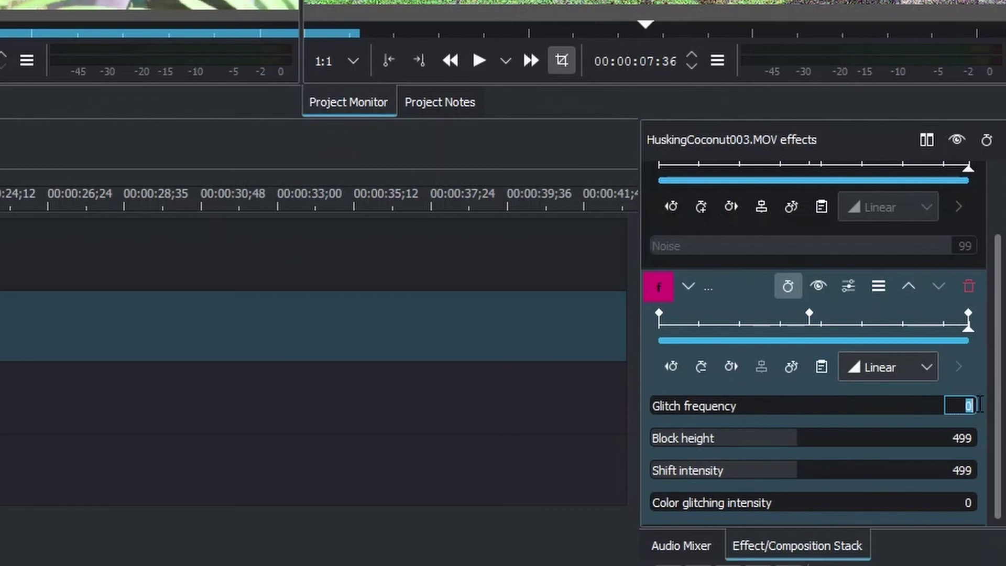
text(200)
key(Return)
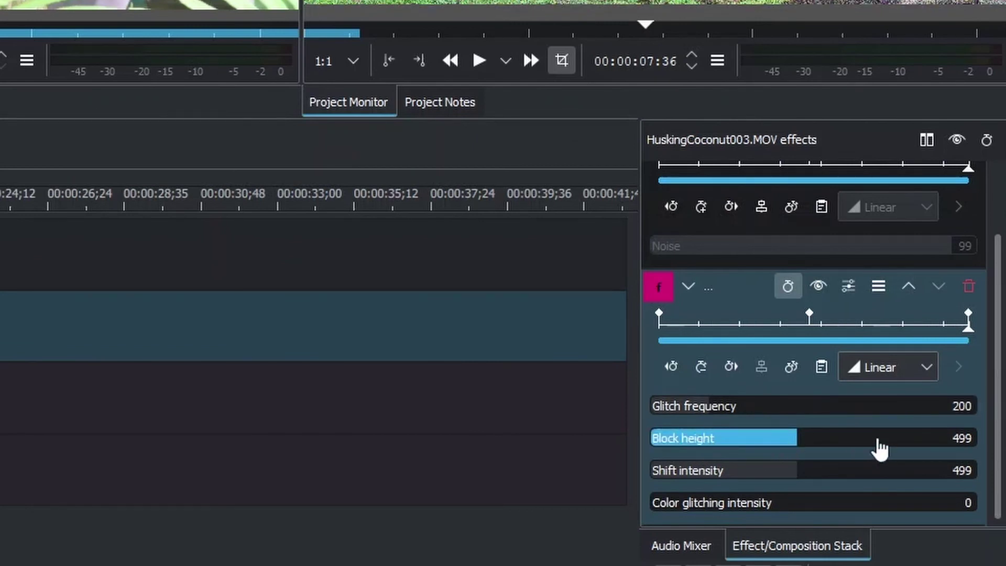
click(961, 437)
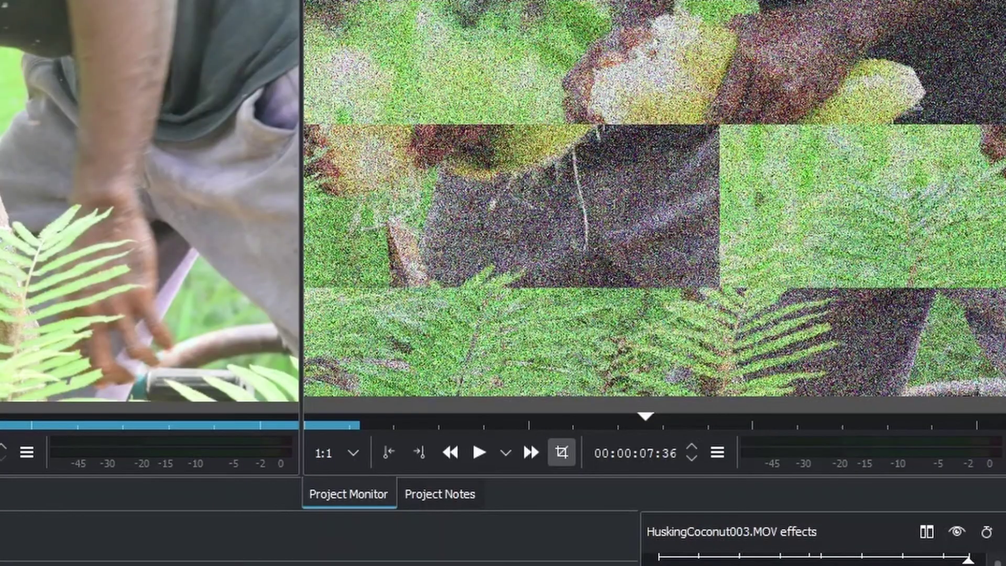
key(Return)
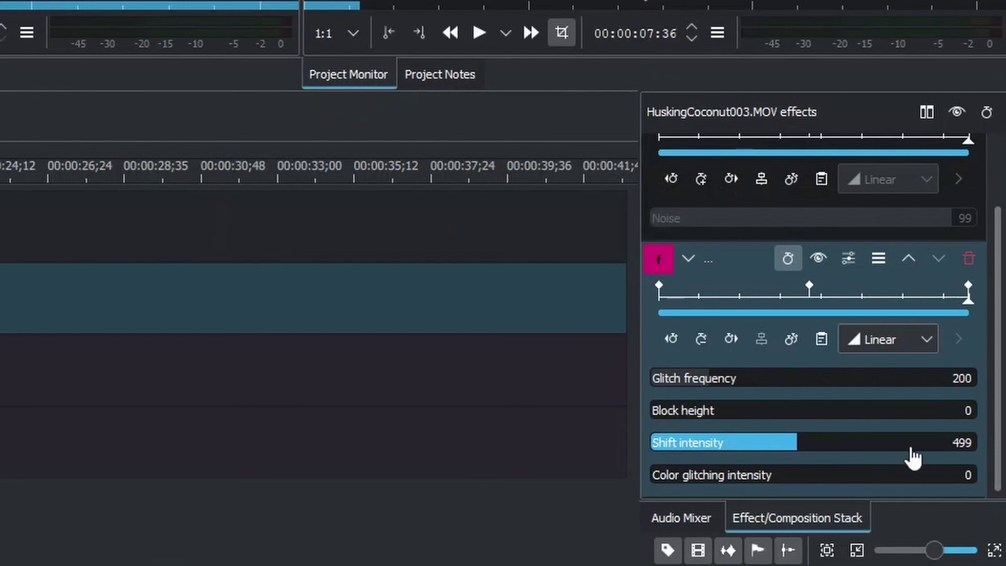
click(961, 442)
text(1000)
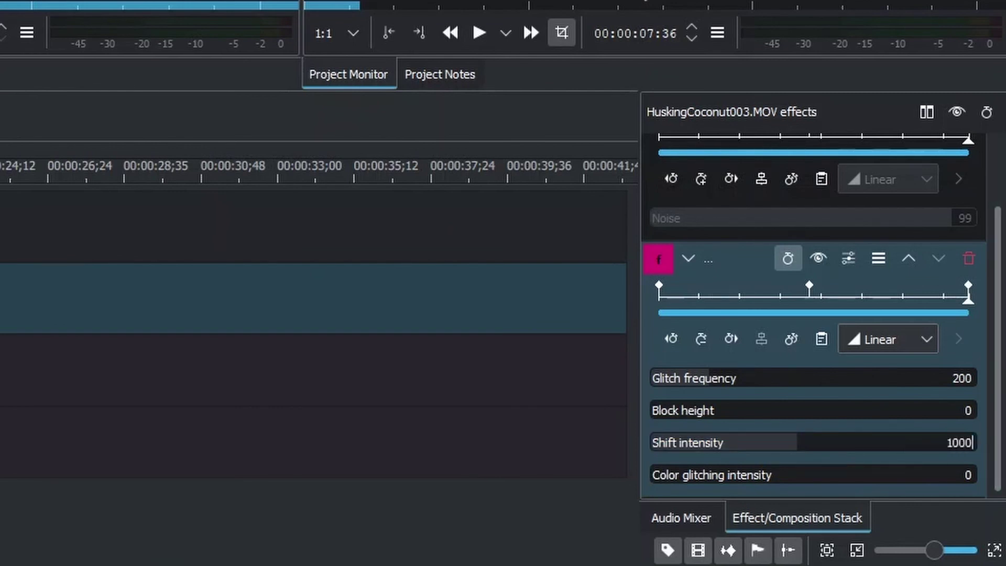
key(Return)
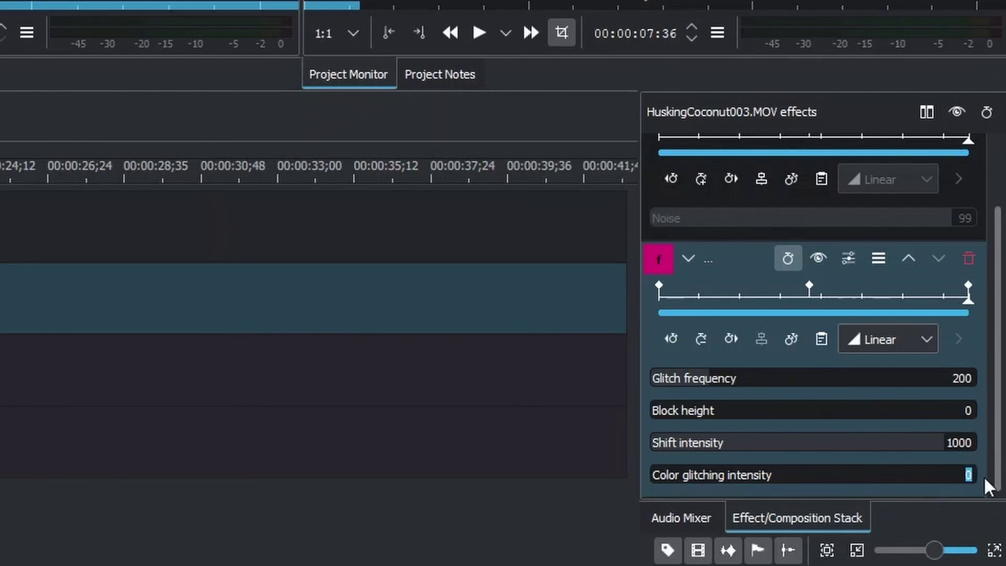
text(500)
key(Return)
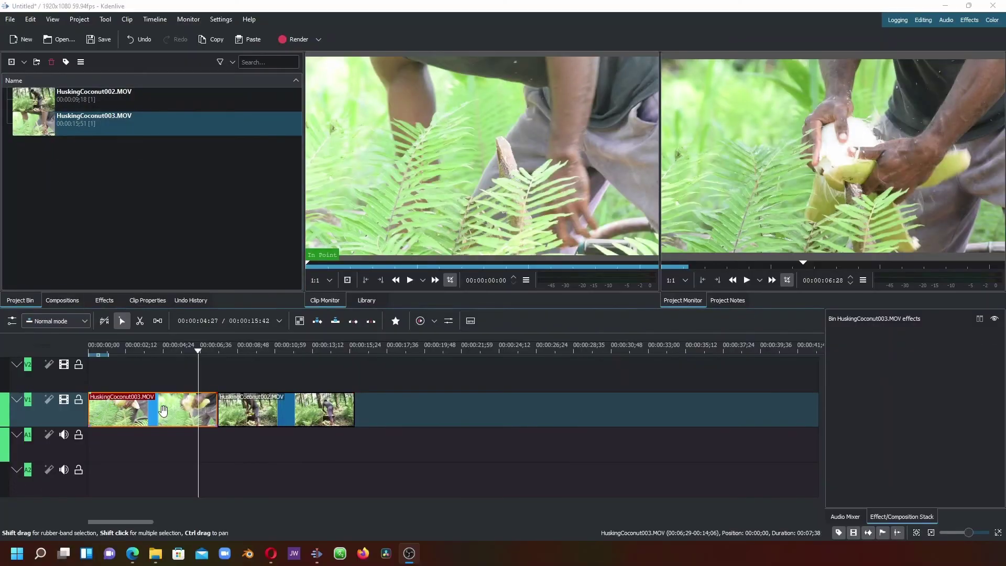
Add Bézier Curves from Color and Image correction to both coconut clips
click(104, 300)
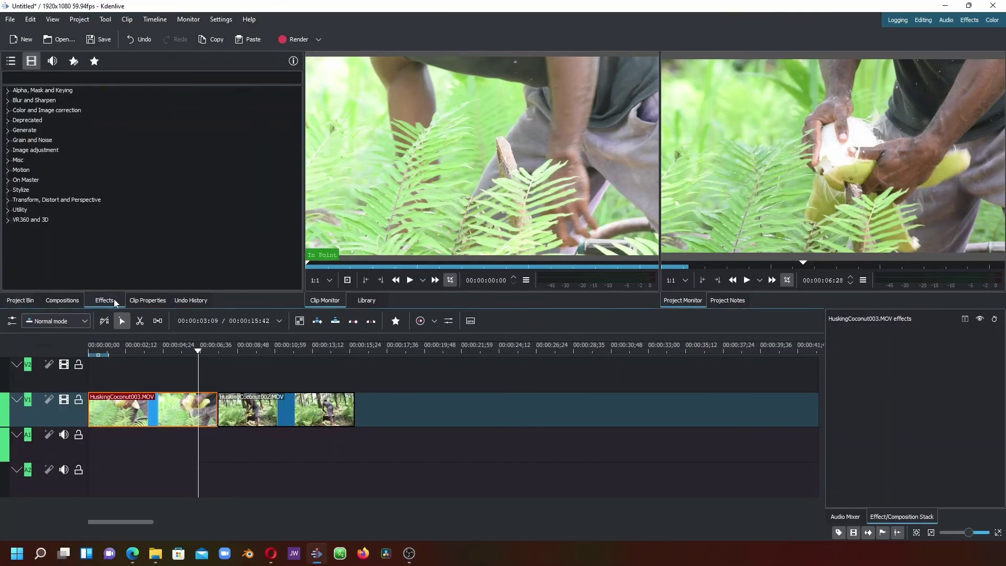
double_click(47, 110)
double_click(49, 149)
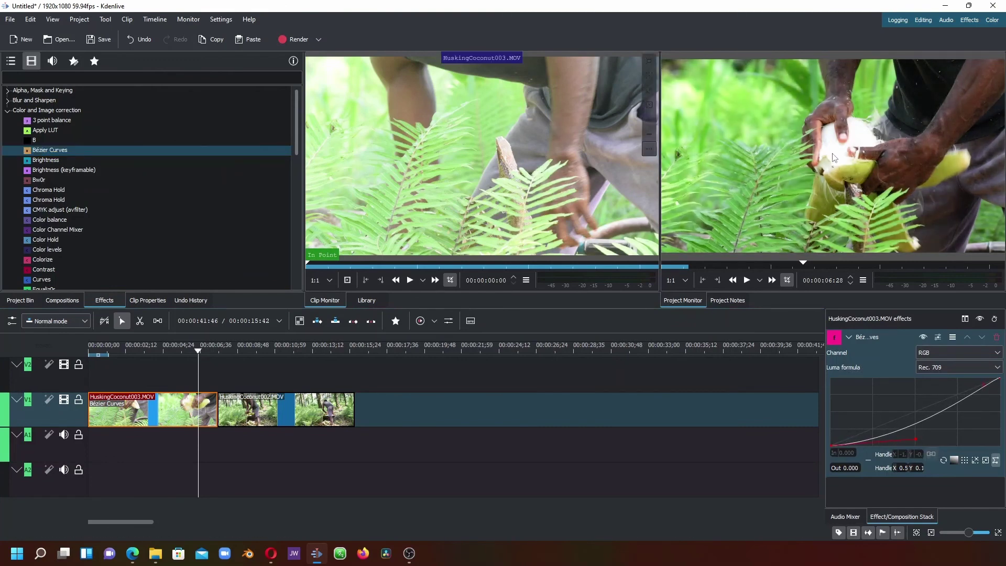
click(284, 414)
double_click(50, 150)
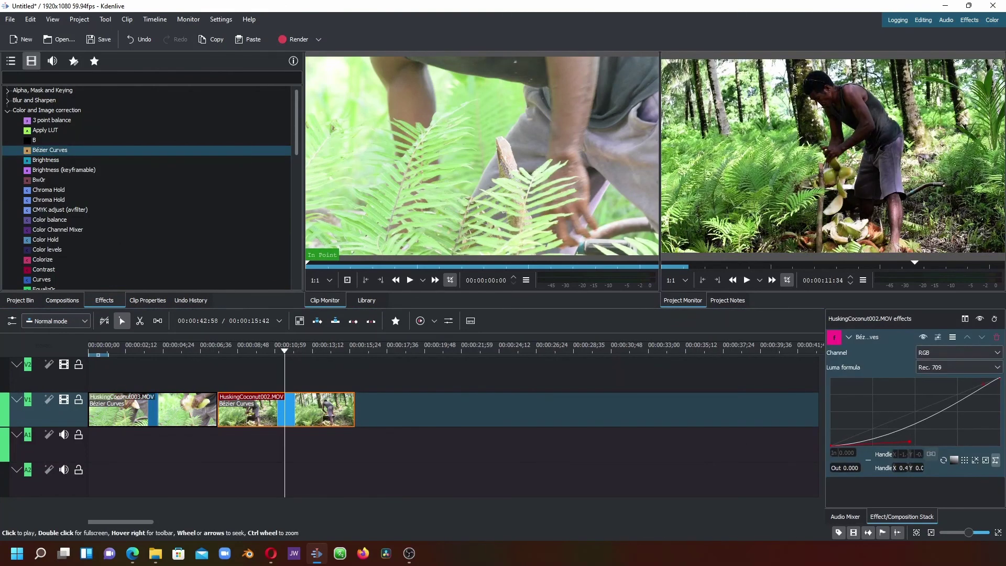
Add Curves to HuskingCoconut002 and raise its point to In 0.464, Out 0.672
scroll(146, 246, down, 1)
double_click(42, 247)
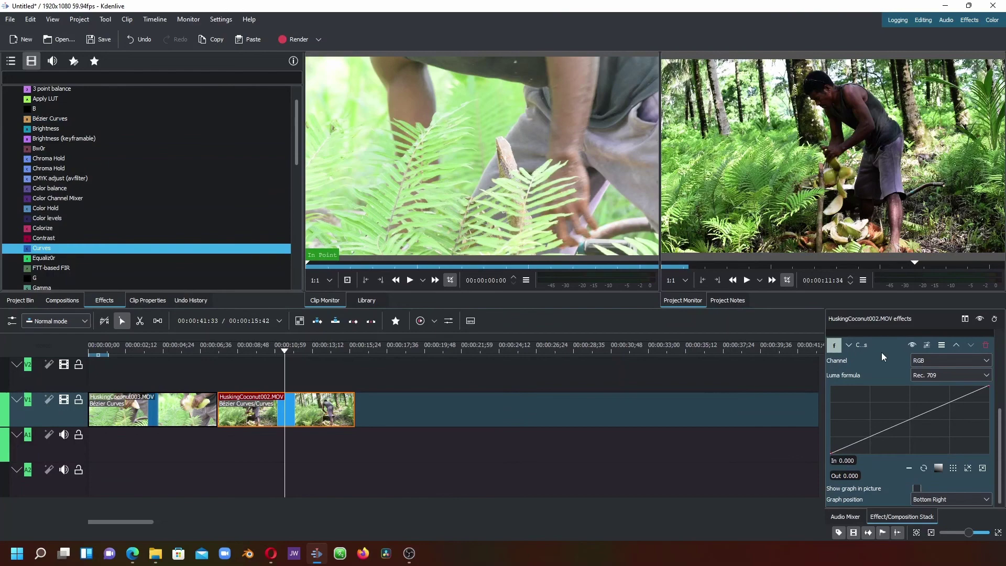
drag(910, 431, 903, 415)
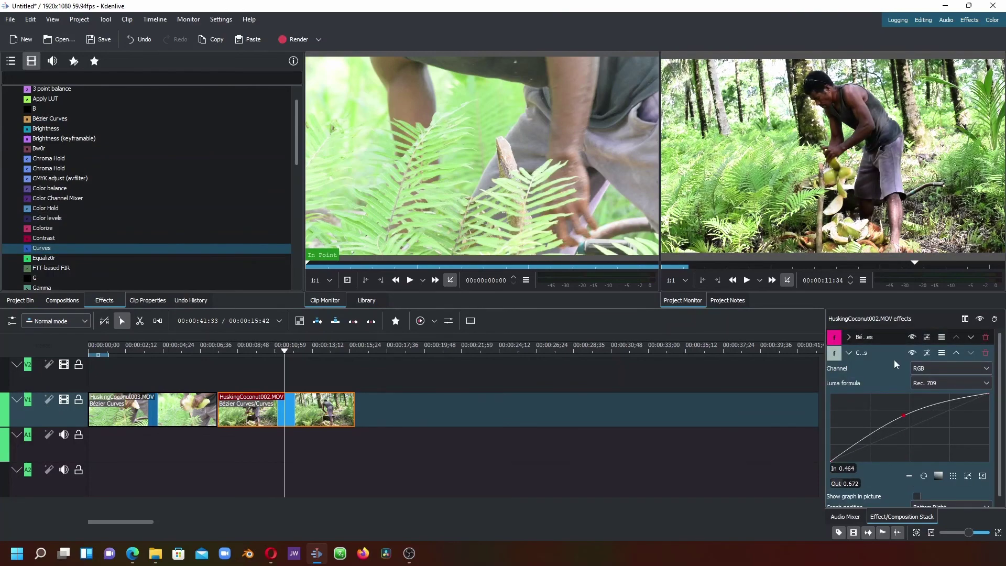